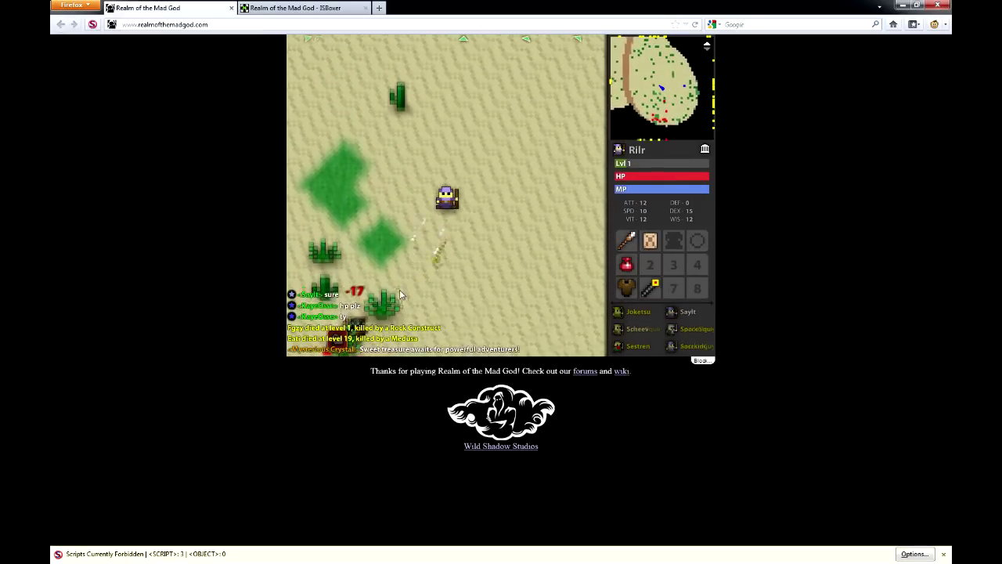
{"action": "key", "text": "a"}
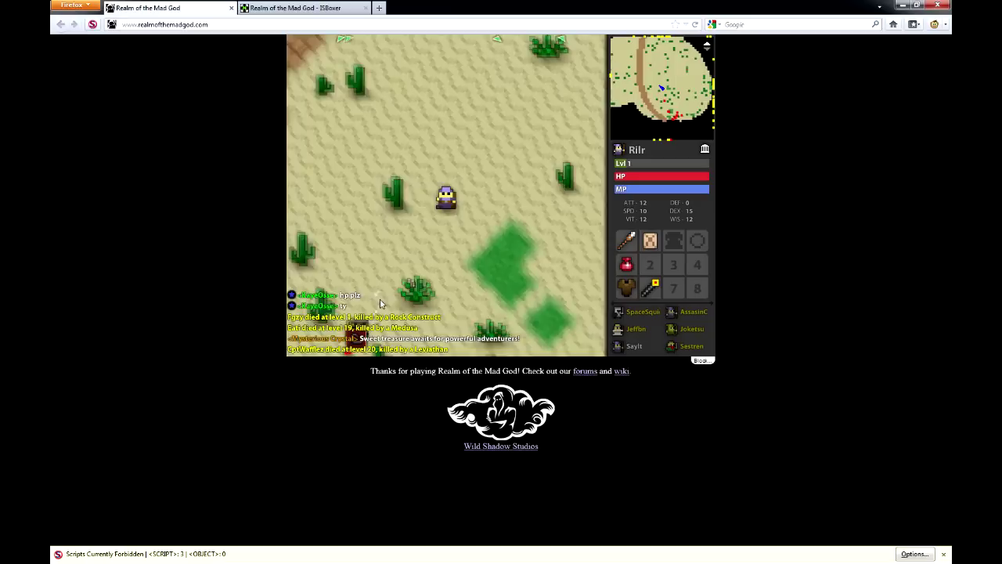
{"action": "key", "text": "d"}
{"action": "key", "text": "s"}
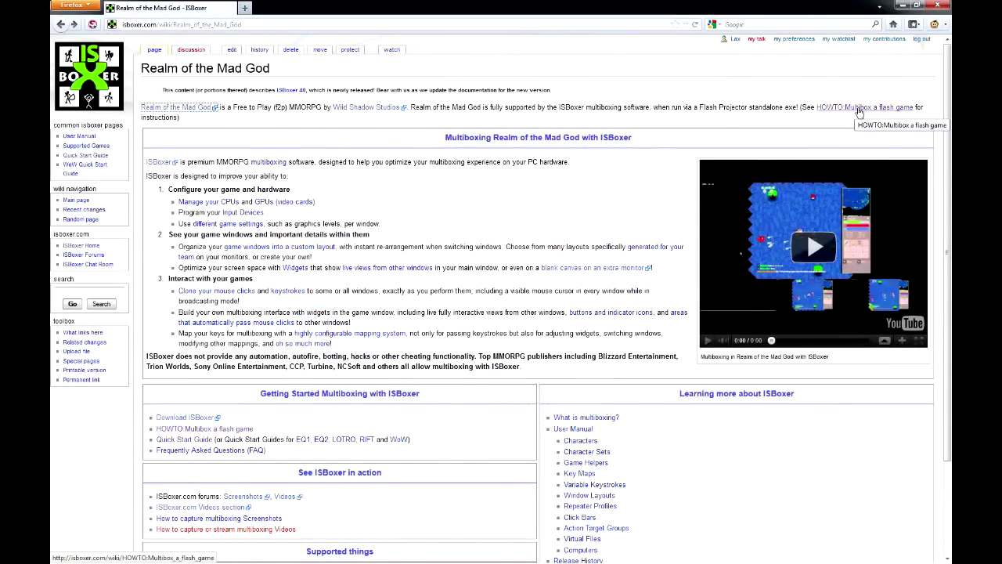
Open the HOWTO:Multibox a flash game guide and bring up its linked Adobe Flash Player downloads page
{"action": "left_click", "coordinate": [860, 111]}
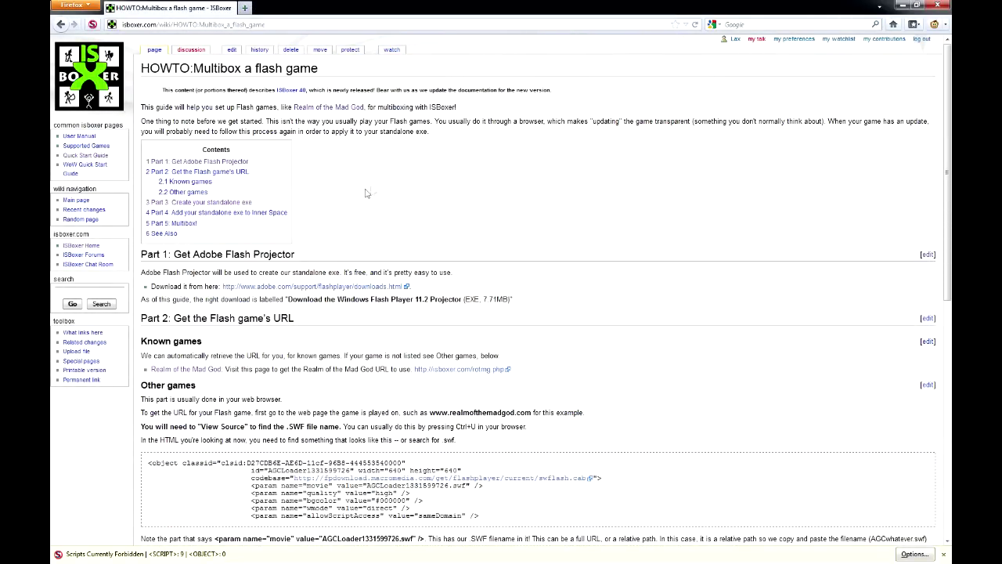
{"action": "right_click", "coordinate": [339, 288]}
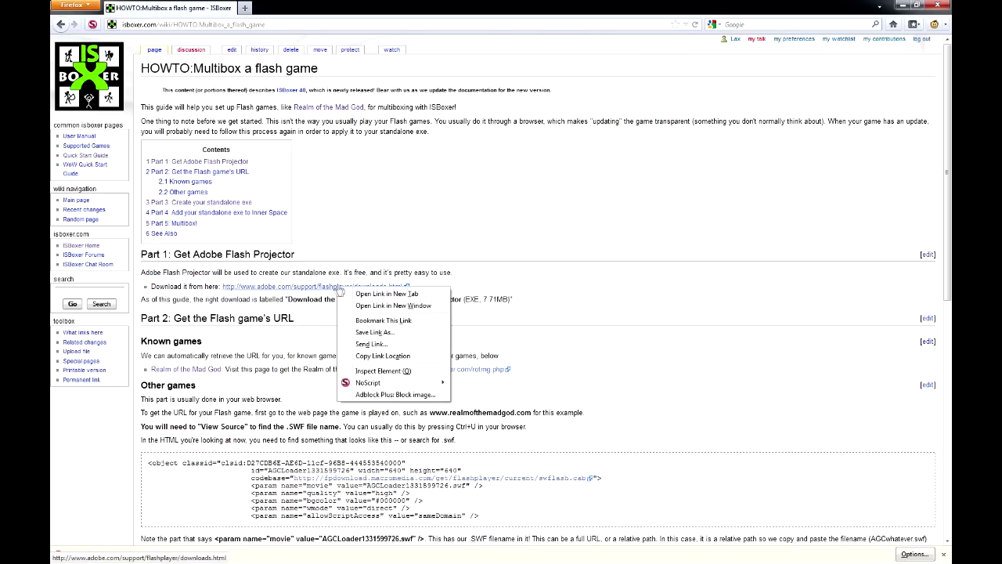
{"action": "left_click", "coordinate": [386, 294]}
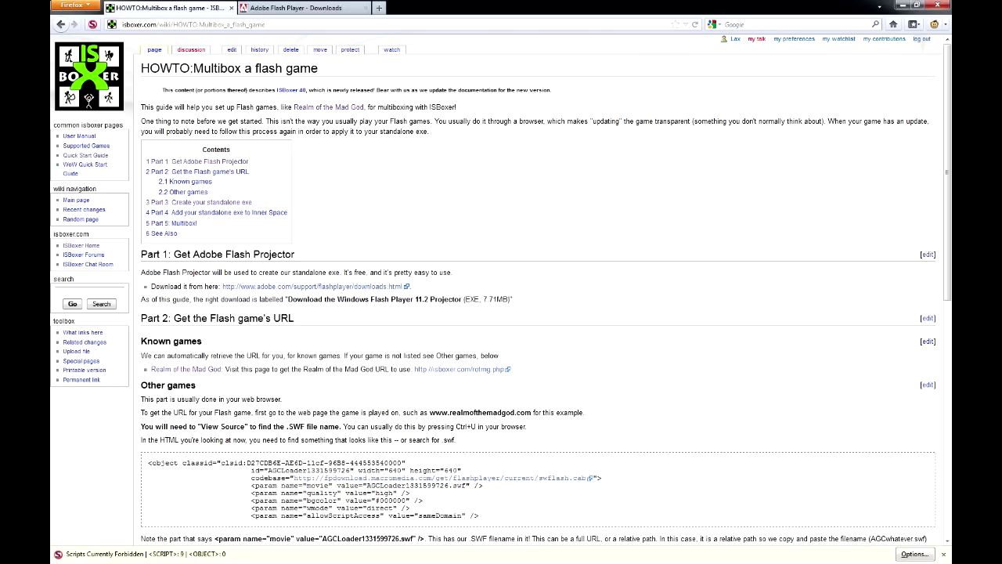
{"action": "left_click", "coordinate": [297, 8]}
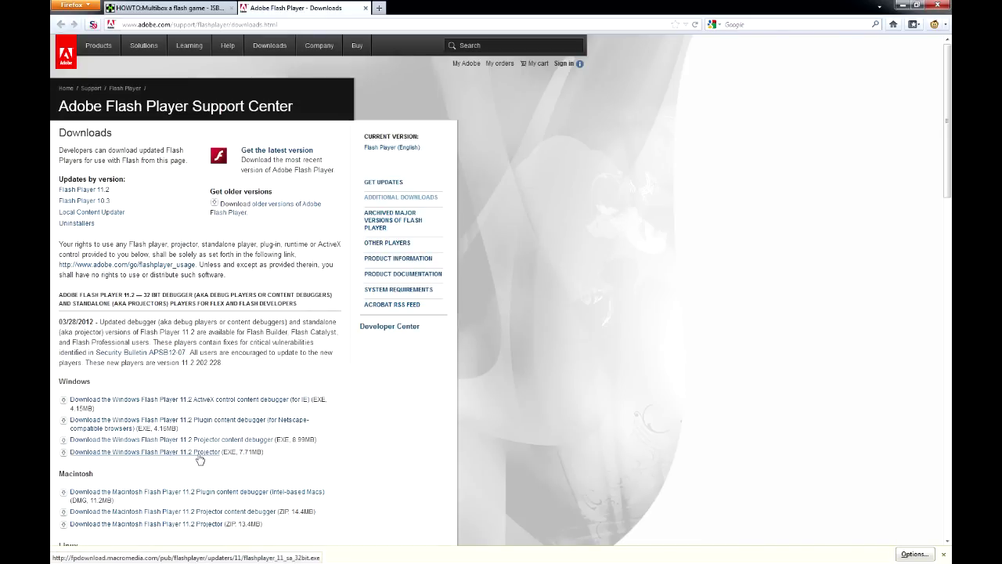
Download the Windows Flash Player 11.2 Projector, flashplayer_11_sa_32bit.exe, and run it
{"action": "left_click", "coordinate": [199, 460]}
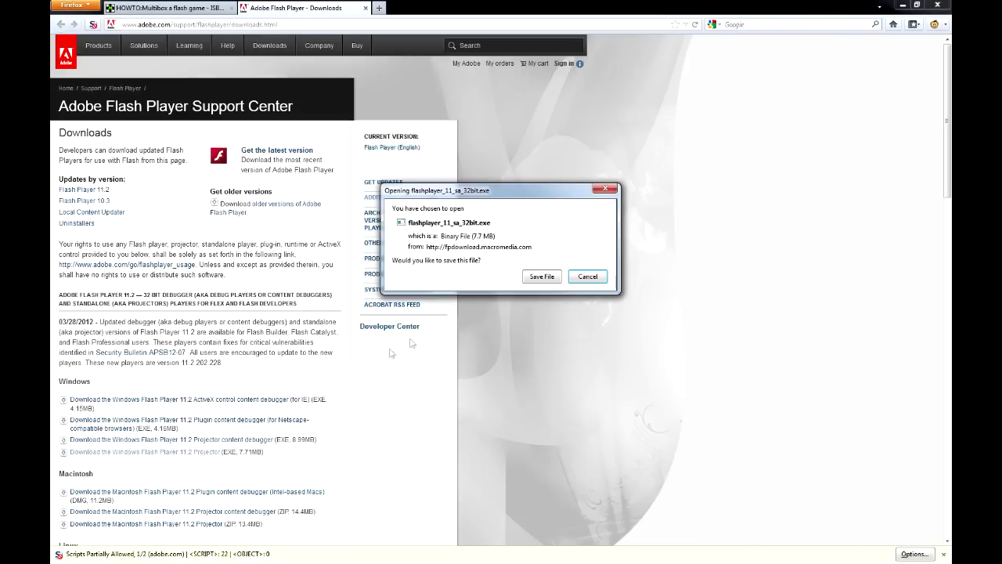
{"action": "left_click", "coordinate": [541, 276]}
{"action": "double_click", "coordinate": [496, 180]}
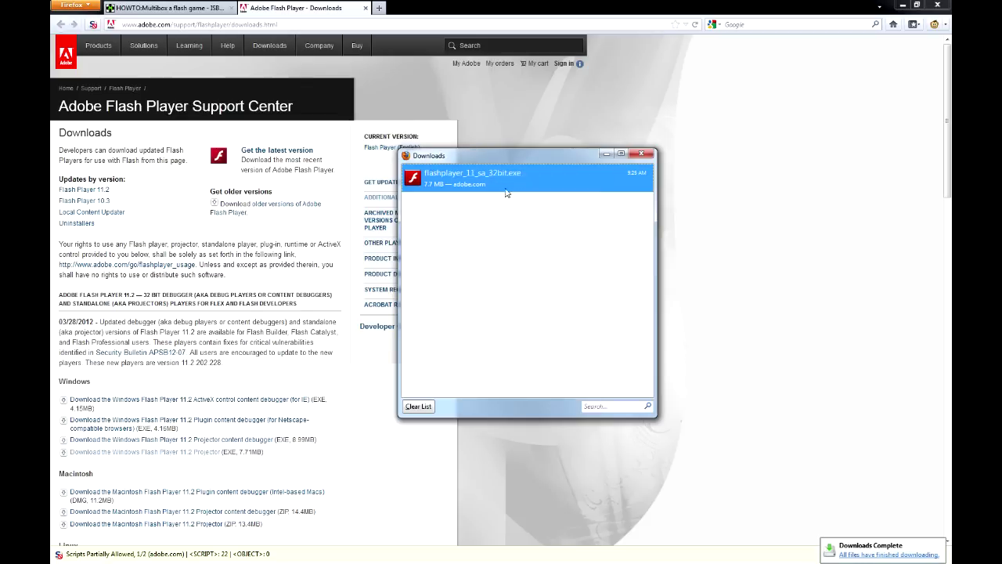
{"action": "left_click", "coordinate": [531, 295]}
{"action": "left_click", "coordinate": [76, 34]}
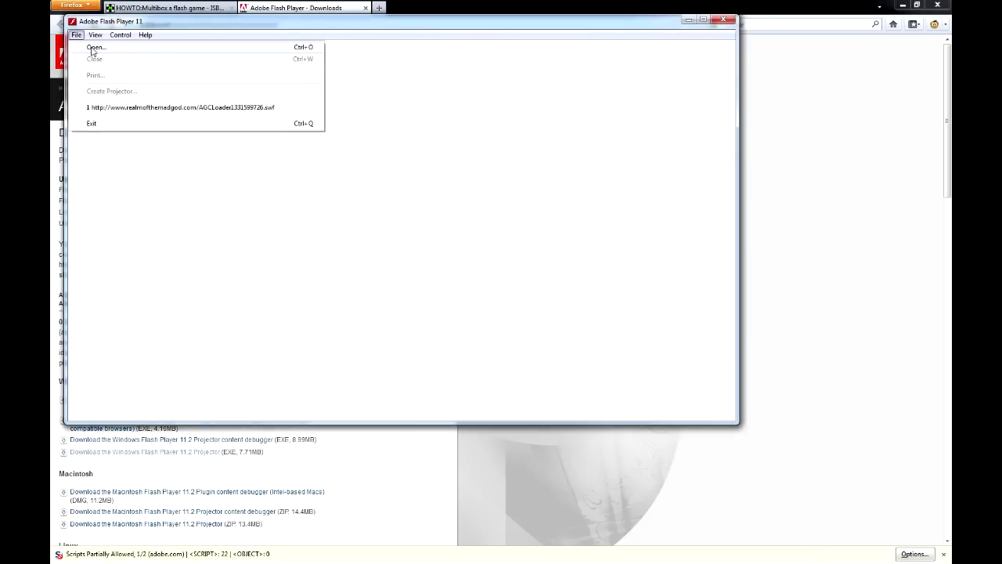
{"action": "left_click", "coordinate": [91, 47]}
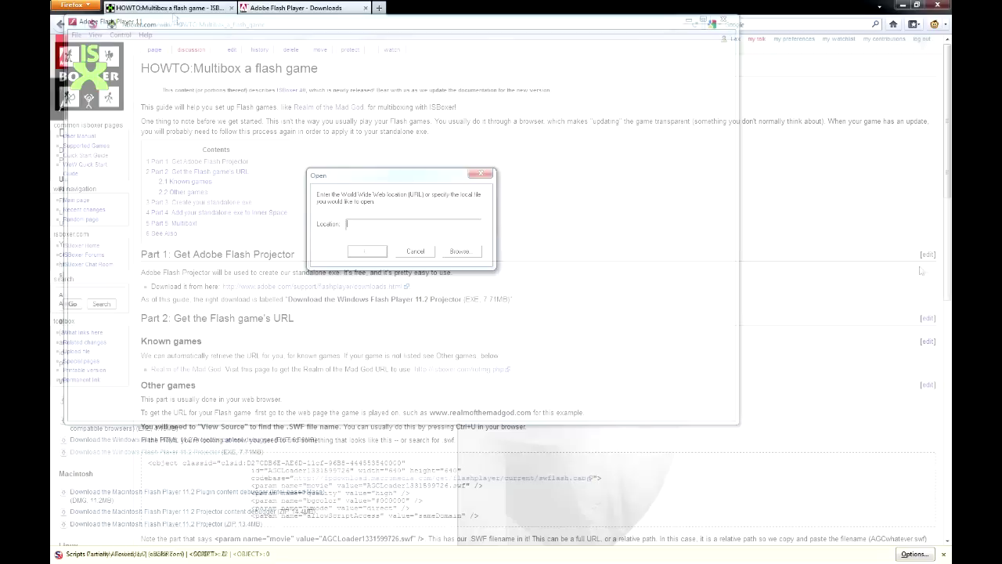
{"action": "scroll", "coordinate": [949, 337], "scroll_direction": "down", "scroll_amount": 3}
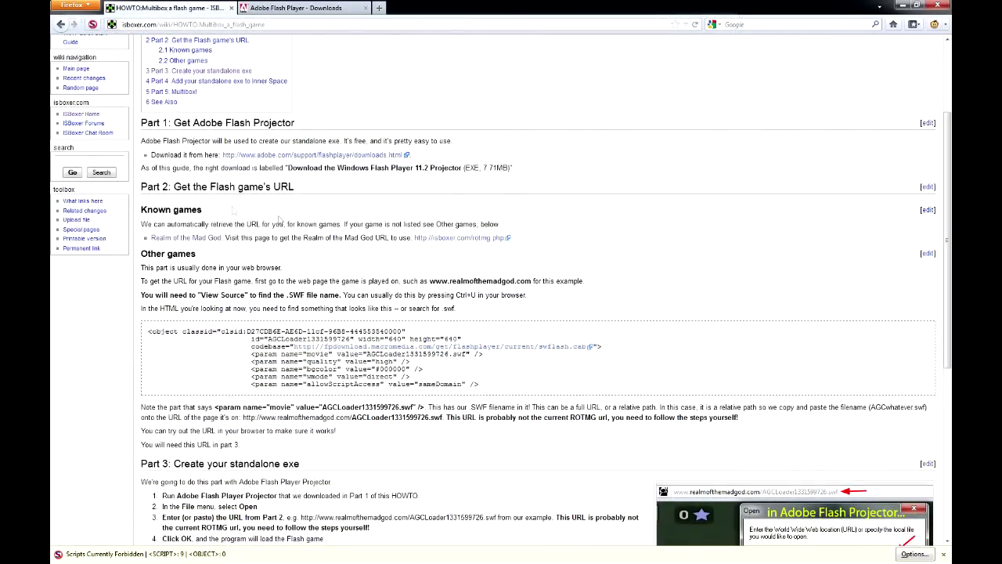
{"action": "right_click", "coordinate": [452, 241]}
{"action": "left_click", "coordinate": [488, 247]}
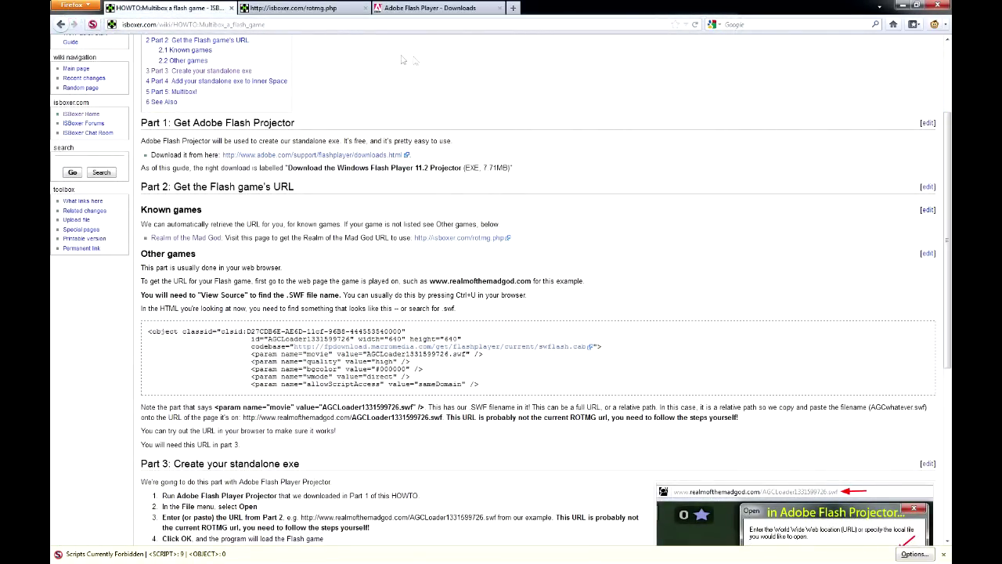
{"action": "left_click", "coordinate": [297, 9]}
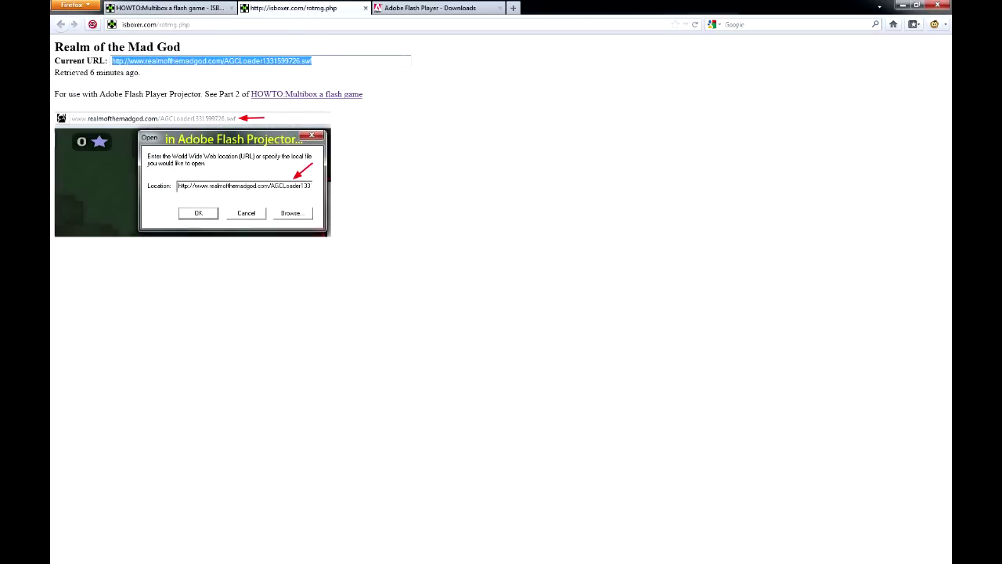
{"action": "right_click", "coordinate": [291, 63]}
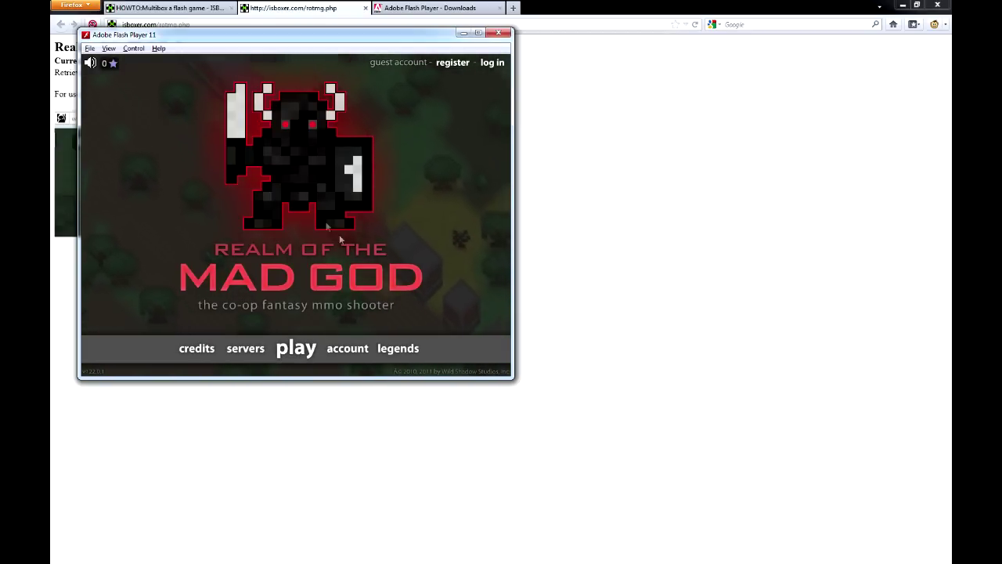
Create a standalone projector of the loaded game, saved on the Desktop as myROTMG.exe
{"action": "left_click", "coordinate": [90, 47]}
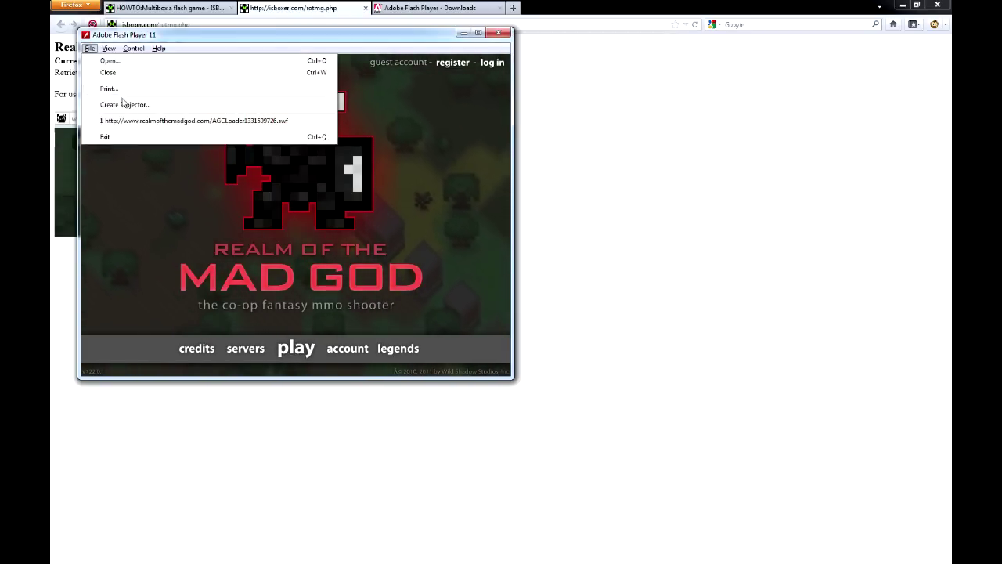
{"action": "left_click", "coordinate": [124, 104]}
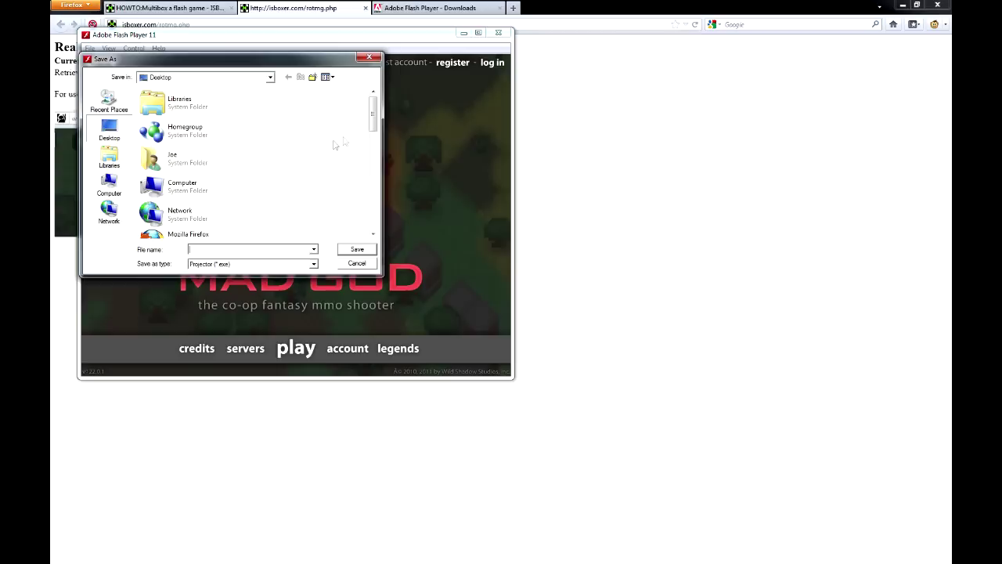
{"action": "type", "text": "myRO"}
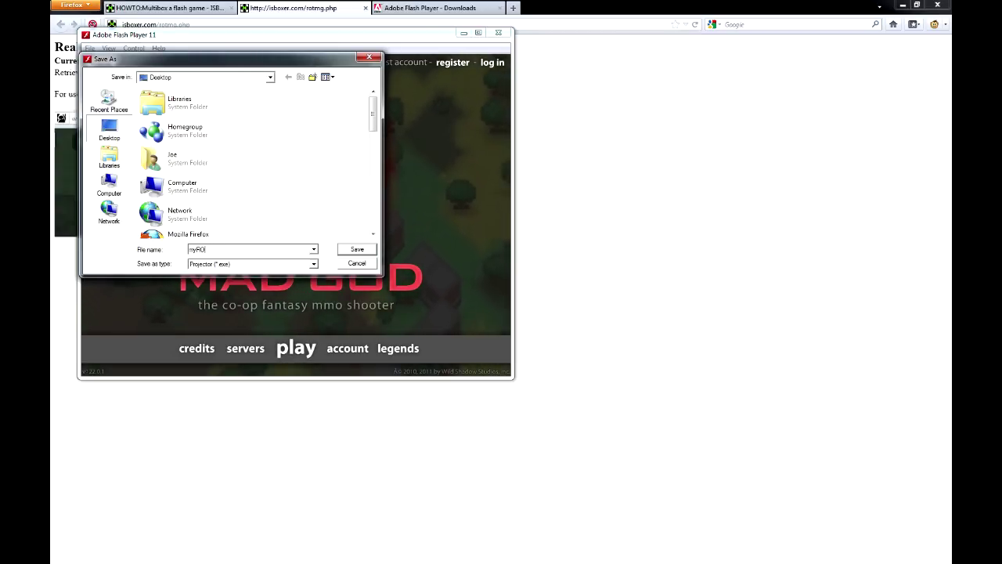
{"action": "type", "text": "TMG.exe"}
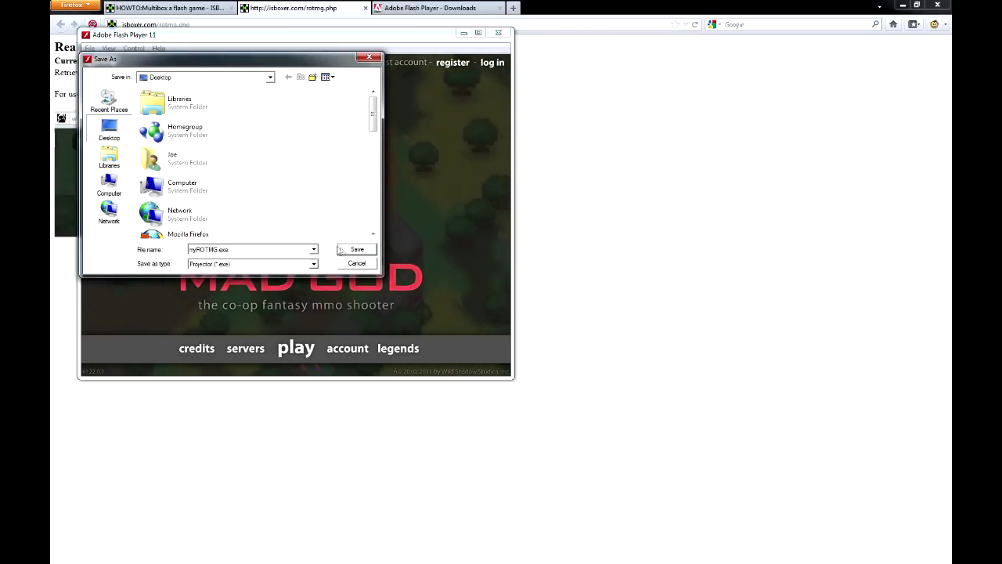
{"action": "left_click", "coordinate": [342, 250]}
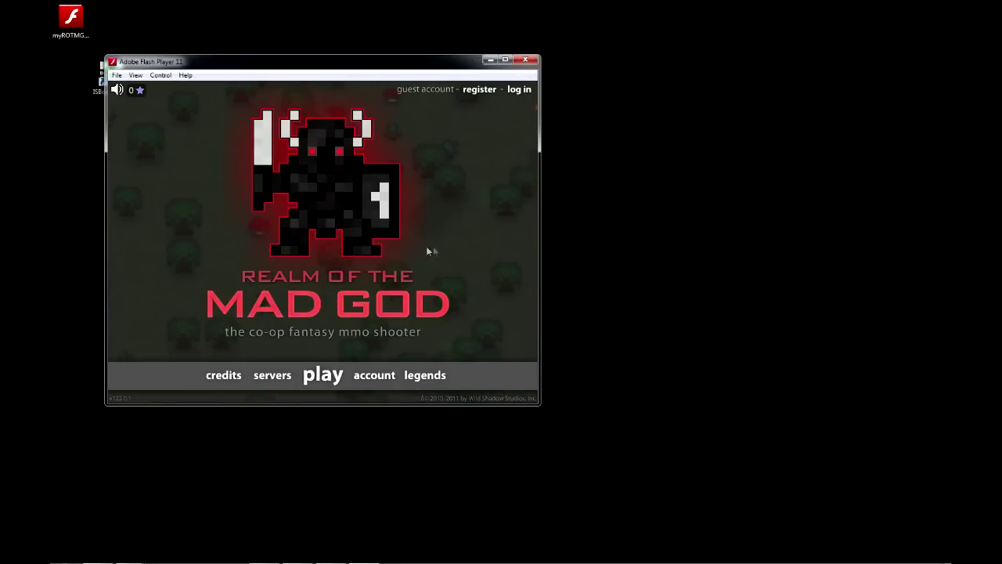
Review the hardware acceleration option in the Flash Player display settings, and close the game window
{"action": "right_click", "coordinate": [434, 248]}
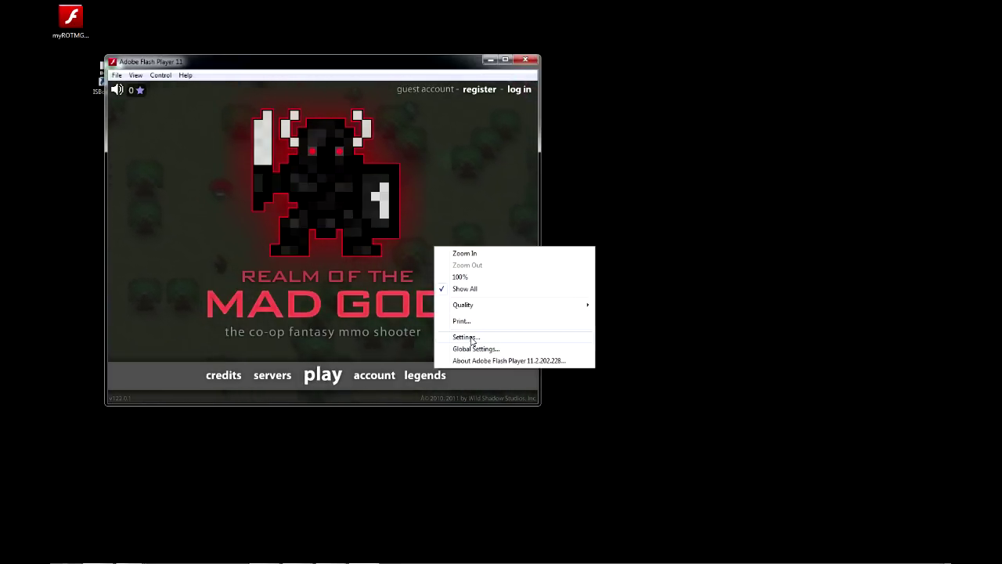
{"action": "left_click", "coordinate": [466, 337]}
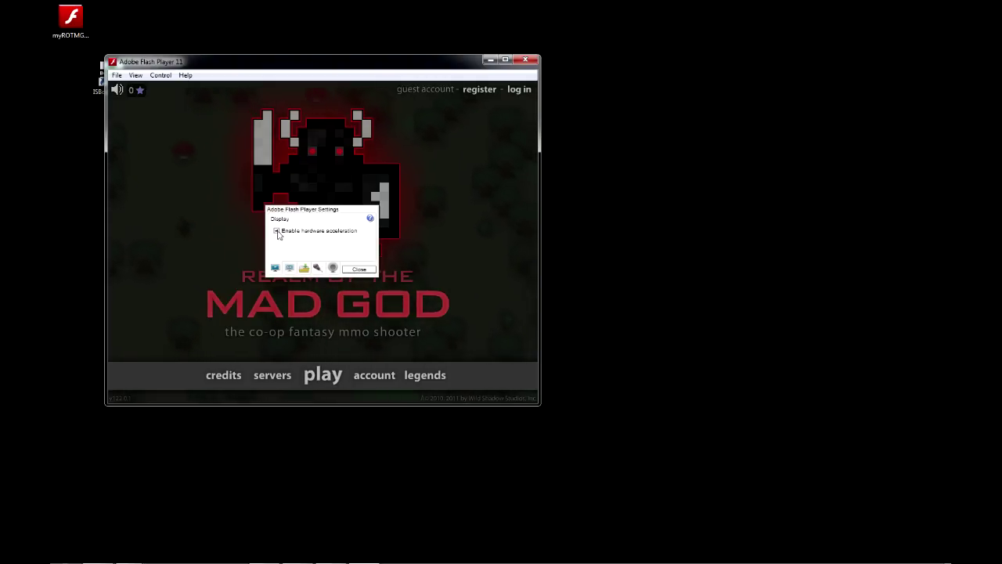
{"action": "left_click", "coordinate": [358, 269]}
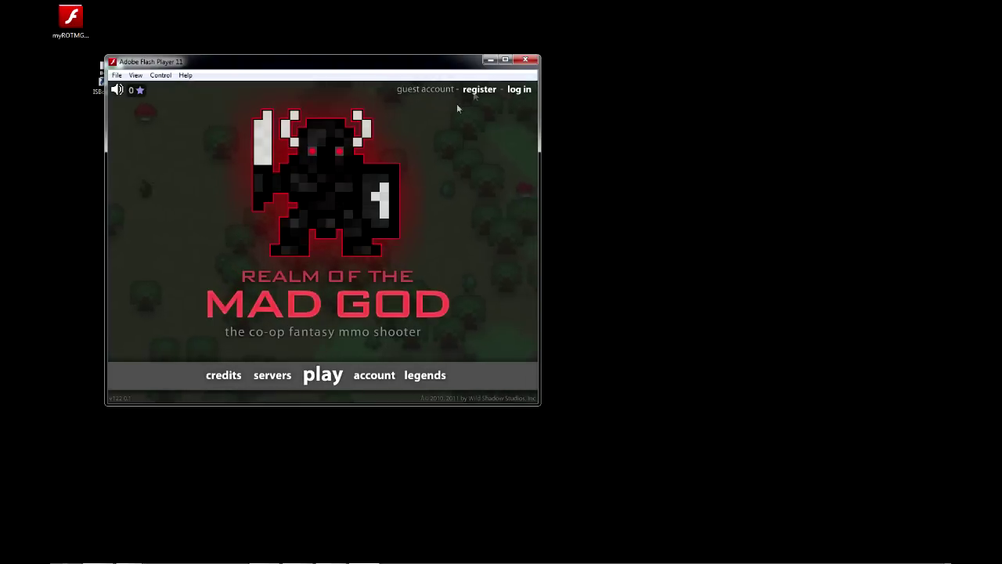
{"action": "left_click", "coordinate": [532, 60]}
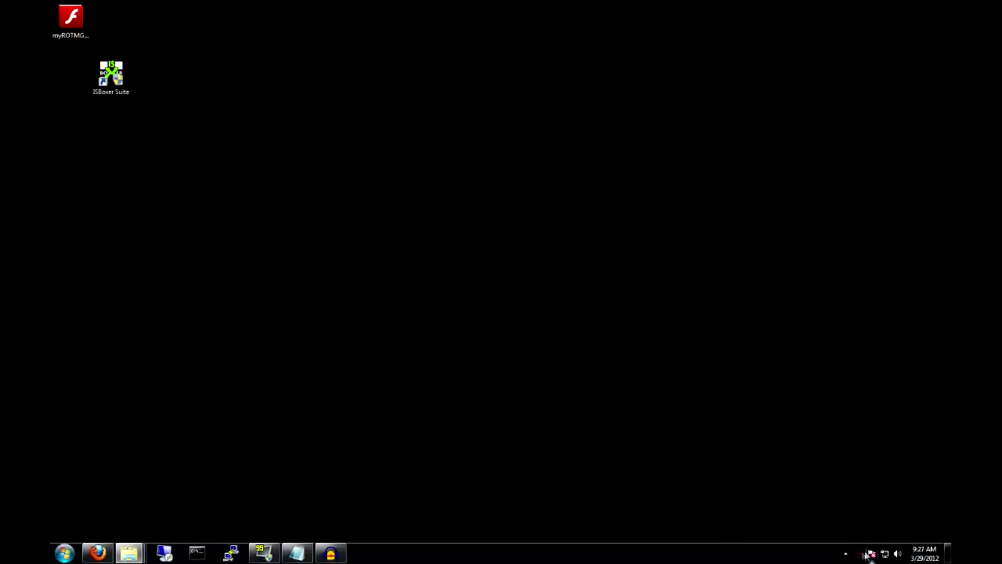
Bring up the Inner Space menu, switch to ISBoxer Toolkit and start the Quick Setup Wizard
{"action": "right_click", "coordinate": [867, 551]}
{"action": "mouse_move", "coordinate": [767, 455]}
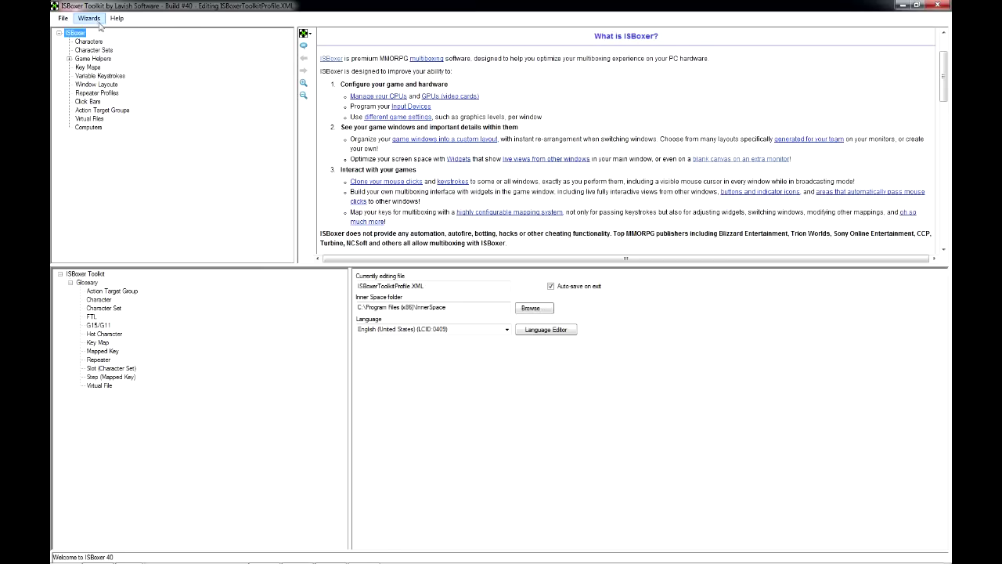
{"action": "left_click", "coordinate": [99, 22]}
{"action": "left_click", "coordinate": [113, 31]}
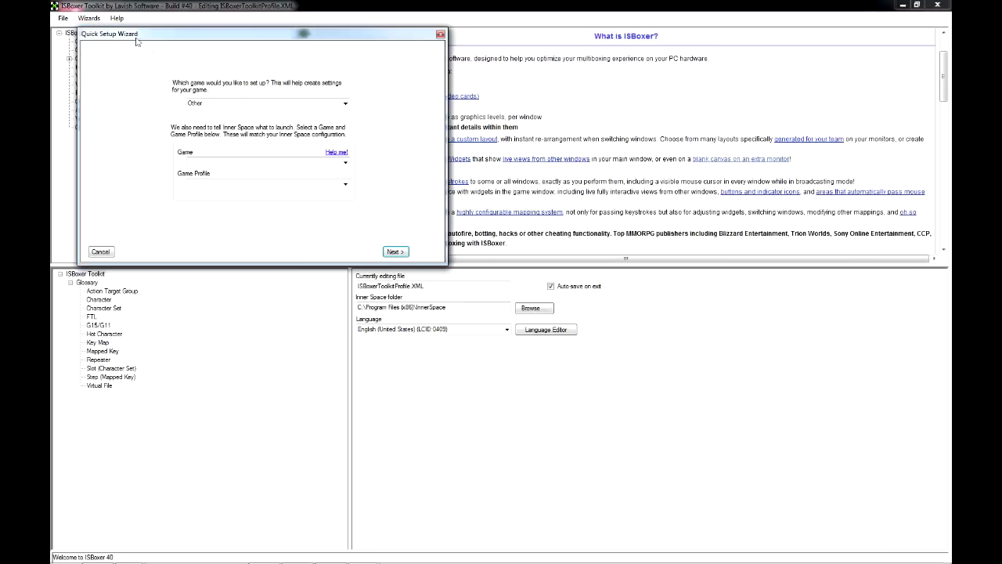
Set the wizard's game type and Game to Realm of the Mad God, with the Realm of the Mad God Default Profile
{"action": "left_click", "coordinate": [344, 104]}
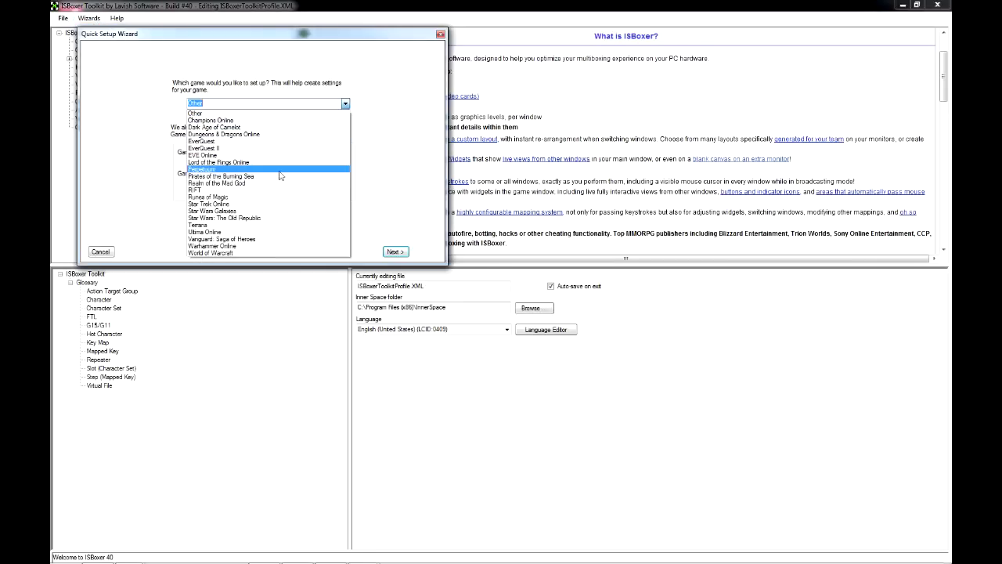
{"action": "left_click", "coordinate": [345, 162]}
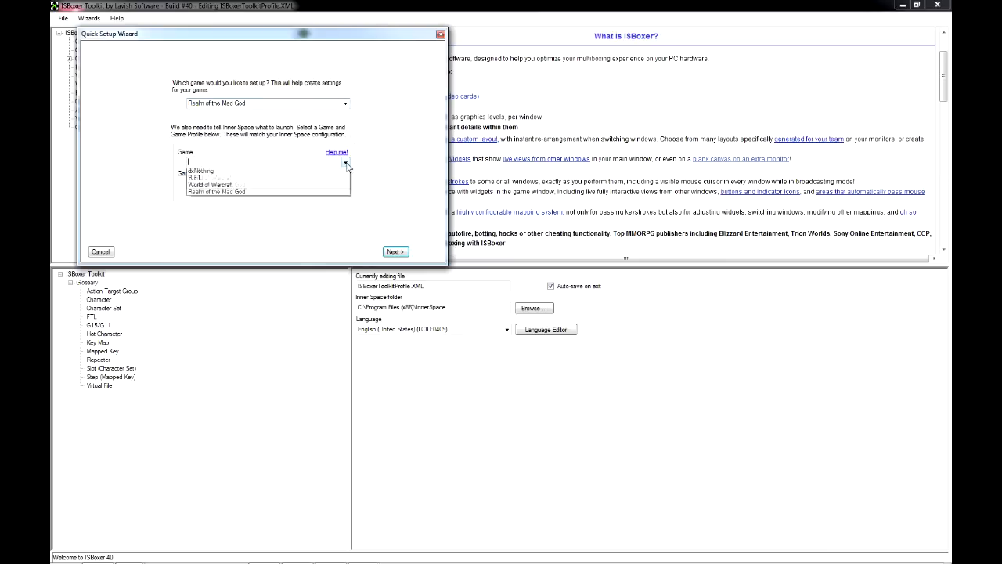
{"action": "left_click", "coordinate": [228, 202]}
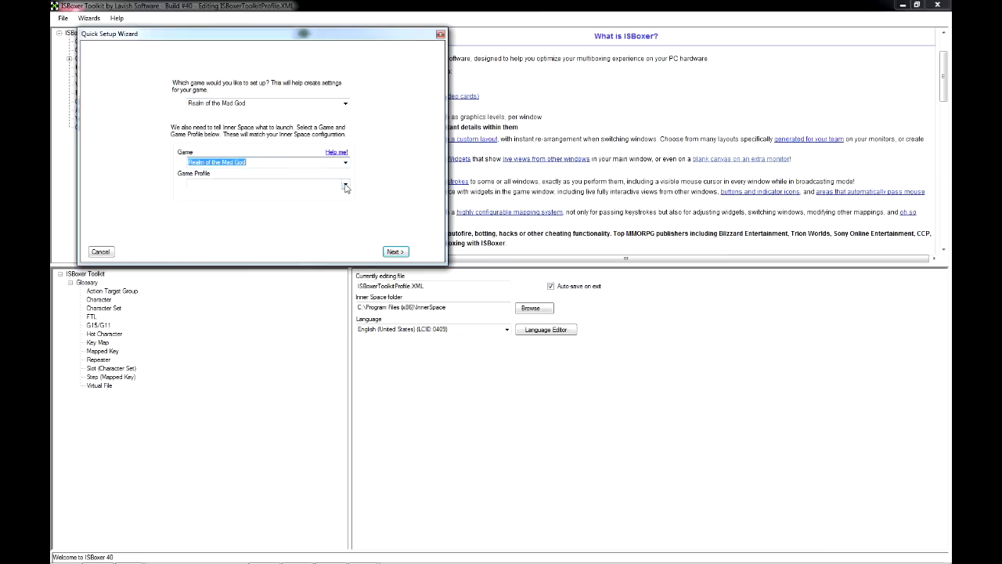
{"action": "left_click", "coordinate": [345, 185]}
{"action": "left_click", "coordinate": [276, 202]}
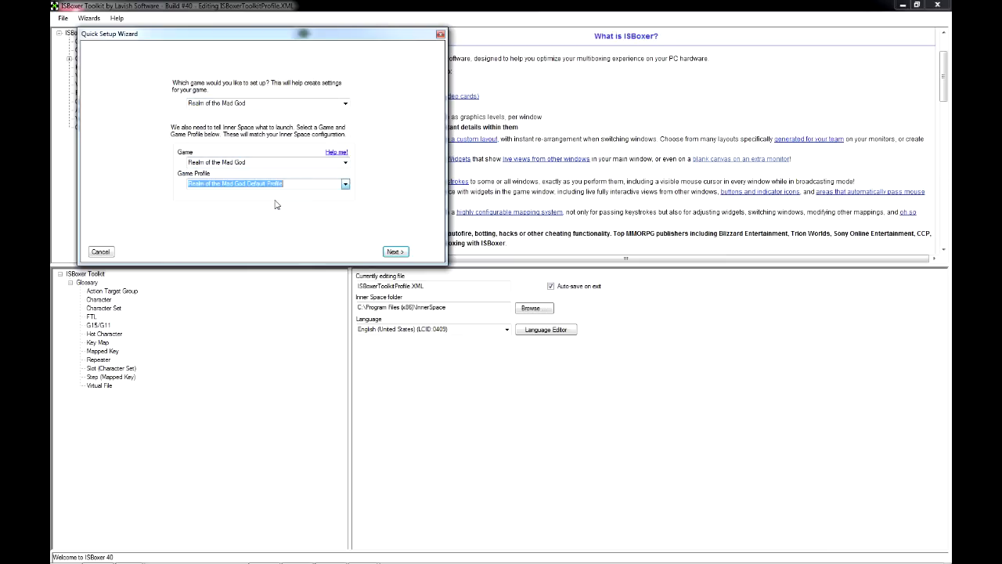
{"action": "left_click", "coordinate": [395, 252]}
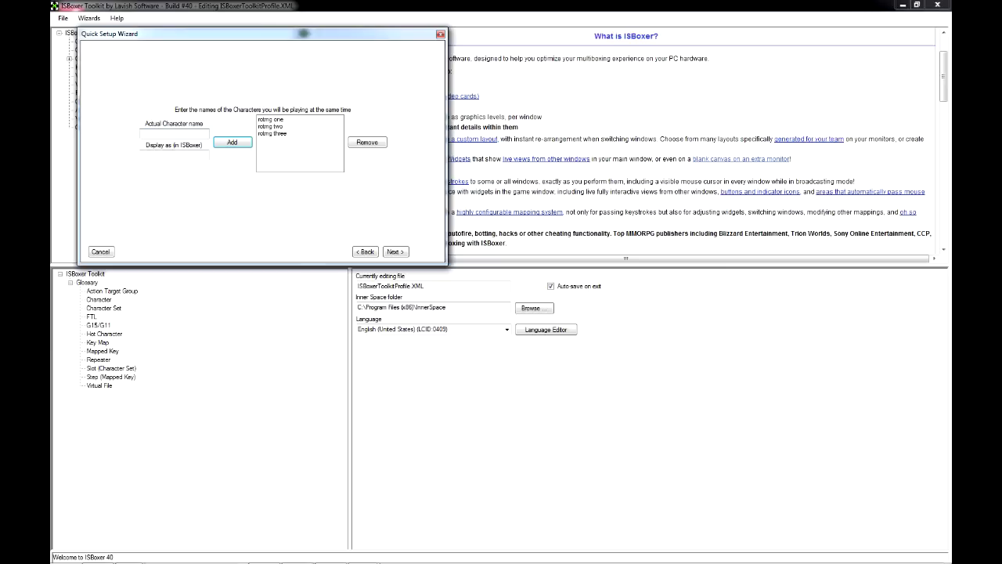
Add the characters rotmg one, rotmg two and rotmg three, and name the team rotmg trio
{"action": "left_click", "coordinate": [393, 252]}
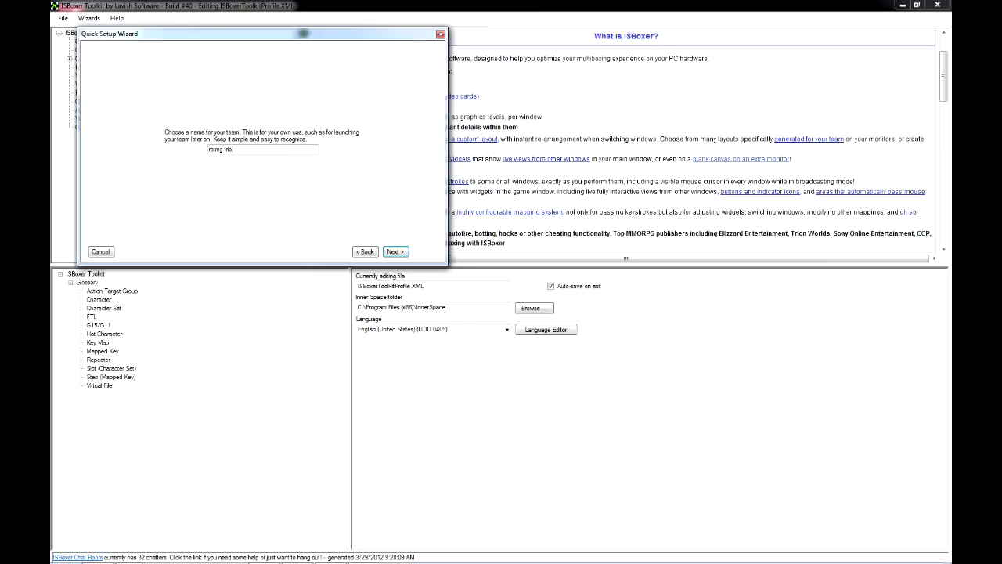
{"action": "left_click", "coordinate": [396, 251]}
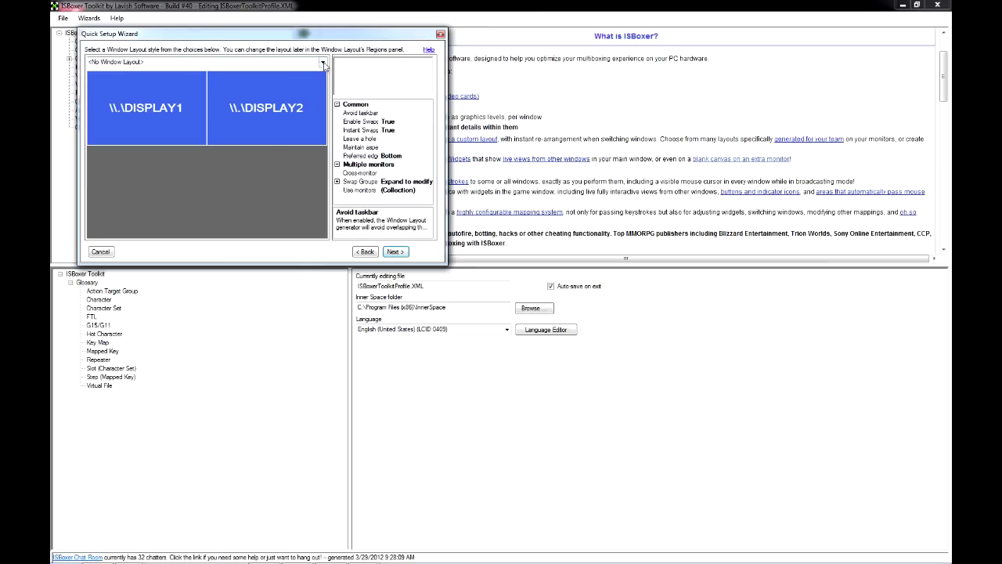
Choose the single monitor window layout on DISPLAY1 with Swapping, Leave Hole and Avoid Taskbar, and continue to the CPU strategy
{"action": "key", "text": "Down"}
{"action": "key", "text": "Down"}
{"action": "key", "text": "Down"}
{"action": "key", "text": "Down"}
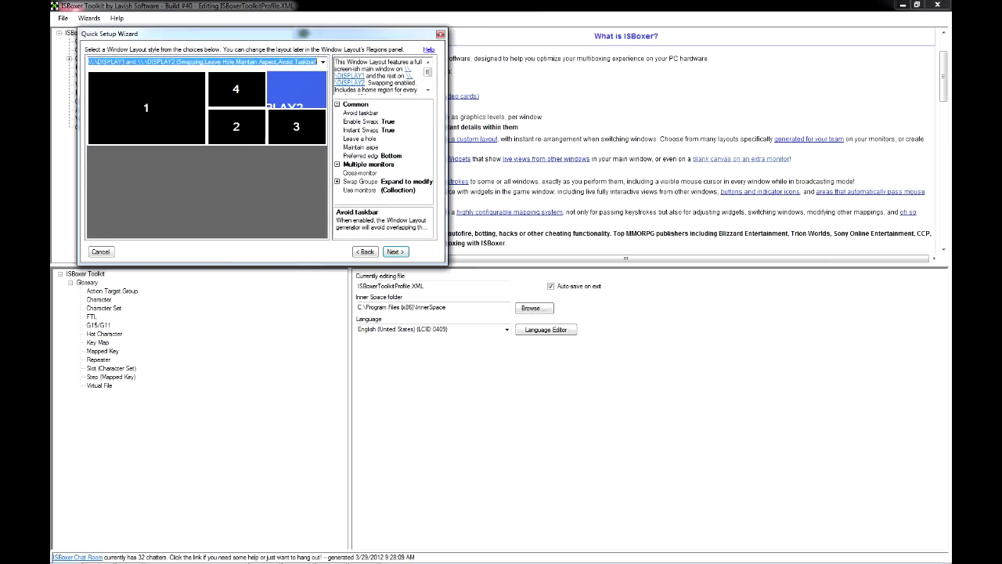
{"action": "key", "text": "Down"}
{"action": "key", "text": "Down"}
{"action": "key", "text": "Down"}
{"action": "key", "text": "Down"}
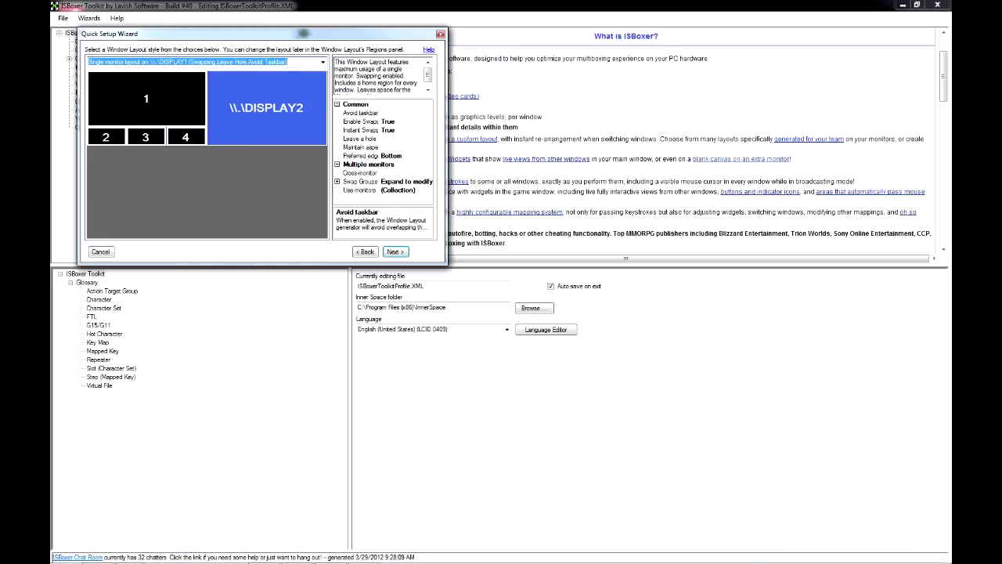
{"action": "left_click", "coordinate": [392, 254]}
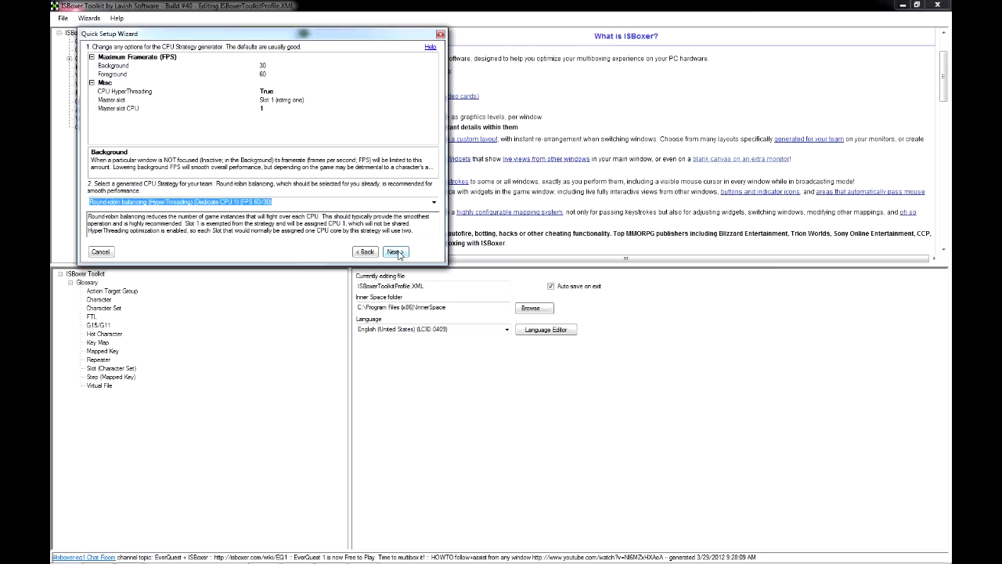
Accept the Round-robin balancing (HyperThreading) CPU strategy with CPU 1 dedicated and FPS 60/30, and complete the Quick Setup Wizard
{"action": "left_click", "coordinate": [395, 252]}
{"action": "left_click", "coordinate": [425, 252]}
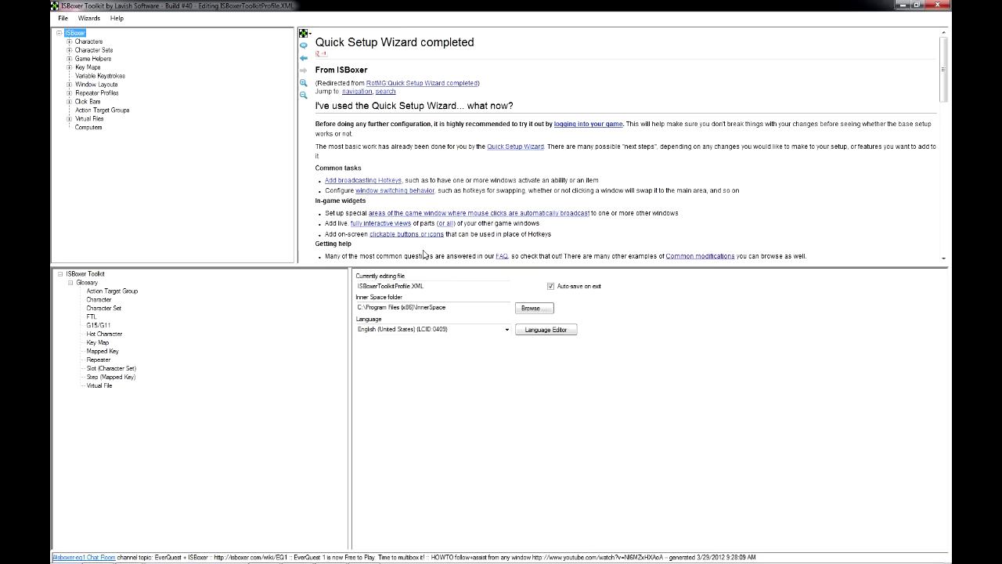
{"action": "left_click", "coordinate": [62, 18]}
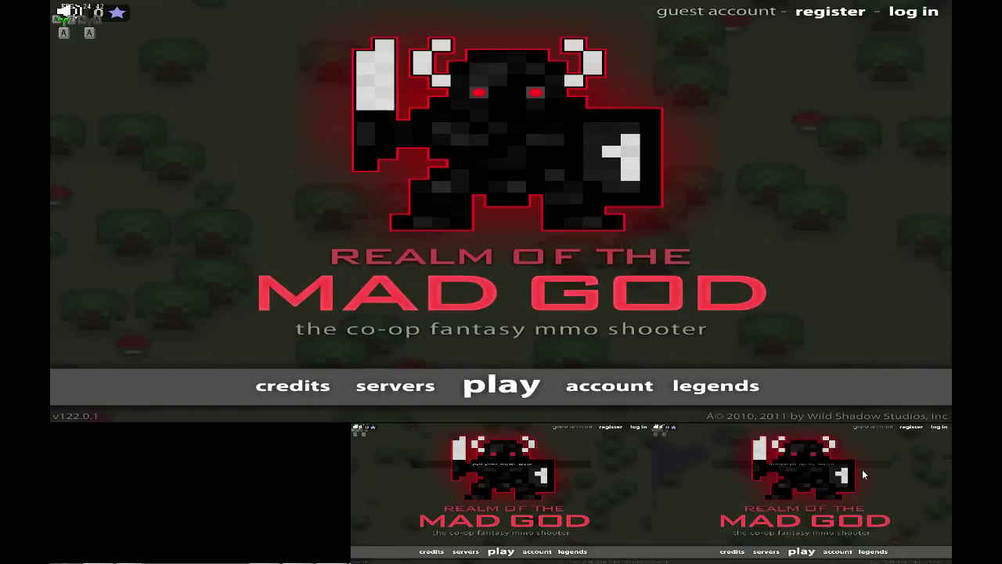
Toggle broadcasting on and back off across the three game windows
{"action": "key", "text": "shift+alt+r"}
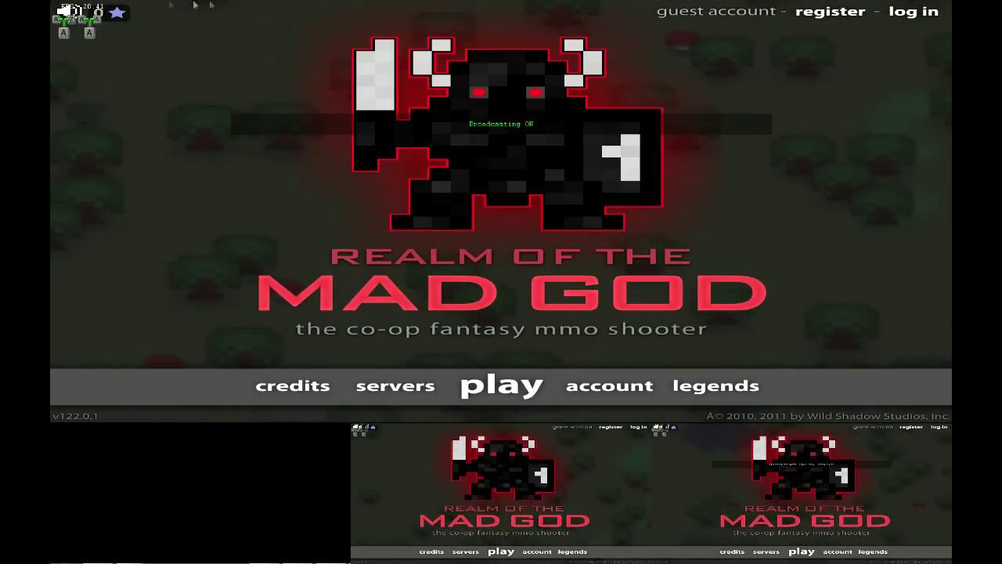
{"action": "key", "text": "shift+alt+r"}
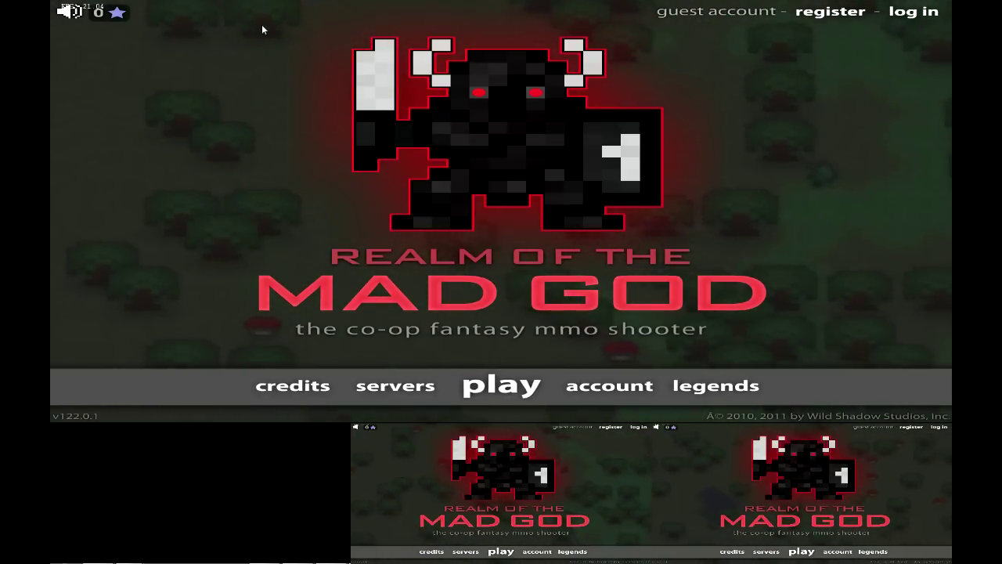
Show the ISBoxer UI, move the broadcasting indicator to the upper middle of the main game view, and hide the UI
{"action": "key", "text": "ctrl+shift+alt+g"}
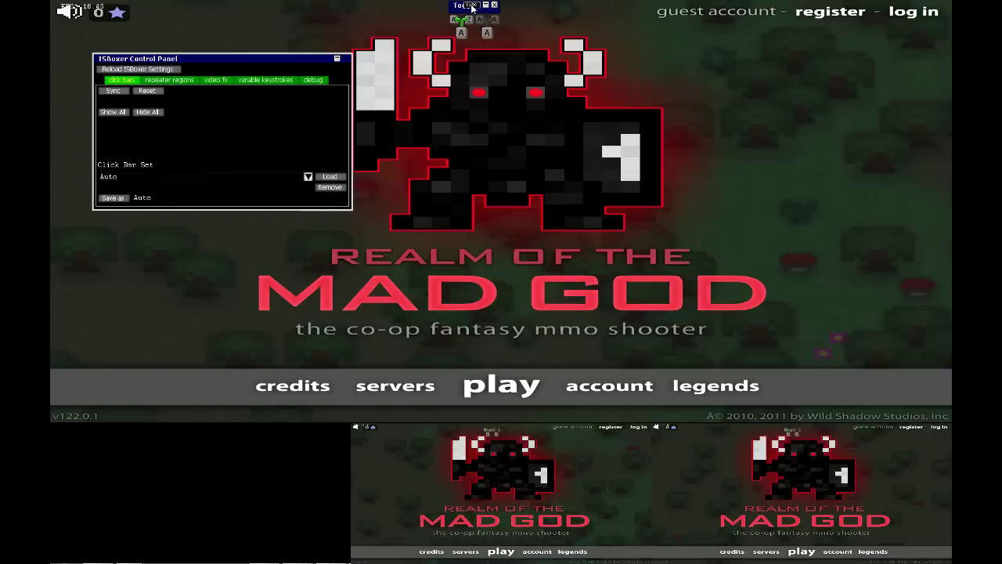
{"action": "key", "text": "ctrl+shift+alt+g"}
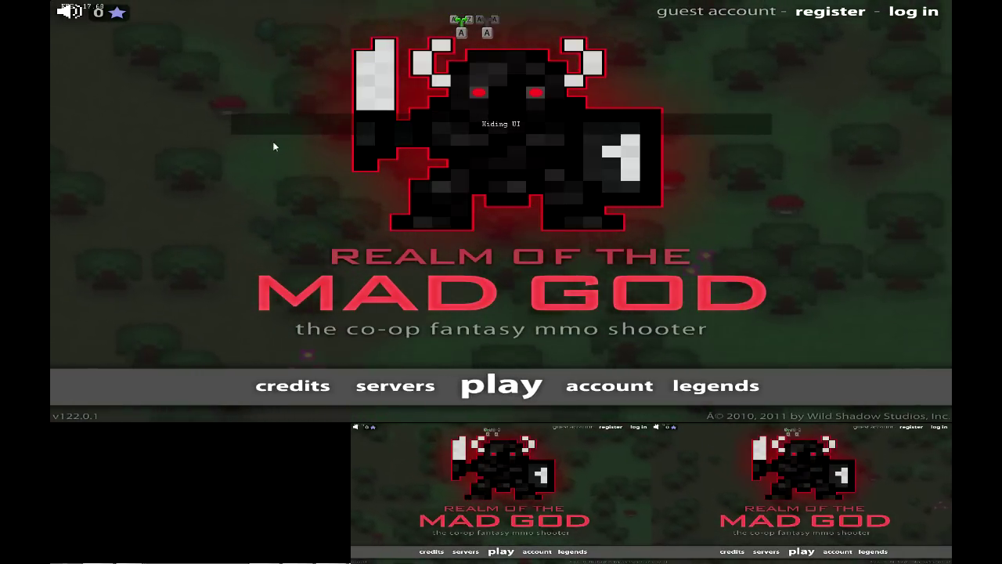
Open the sign-in form in all three game windows with broadcasting on
{"action": "left_click", "coordinate": [908, 13]}
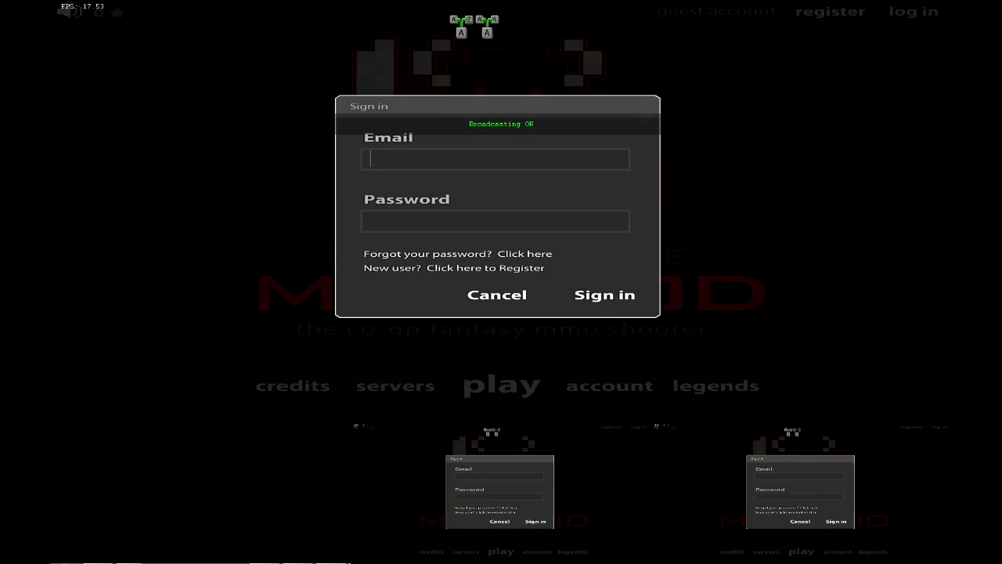